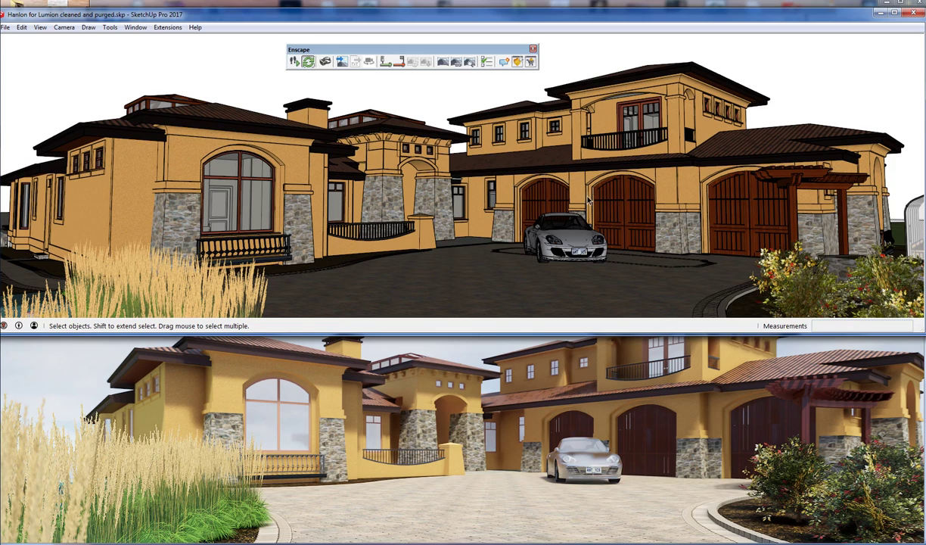
# - Orbit the view to reframe the house front and garages, then bring up Enscape Settings
pyautogui.moveTo(547, 226)
pyautogui.mouseDown(button='middle')
pyautogui.moveTo(501, 248)
pyautogui.moveTo(427, 196)
pyautogui.moveTo(438, 198)
pyautogui.mouseUp(button='middle')
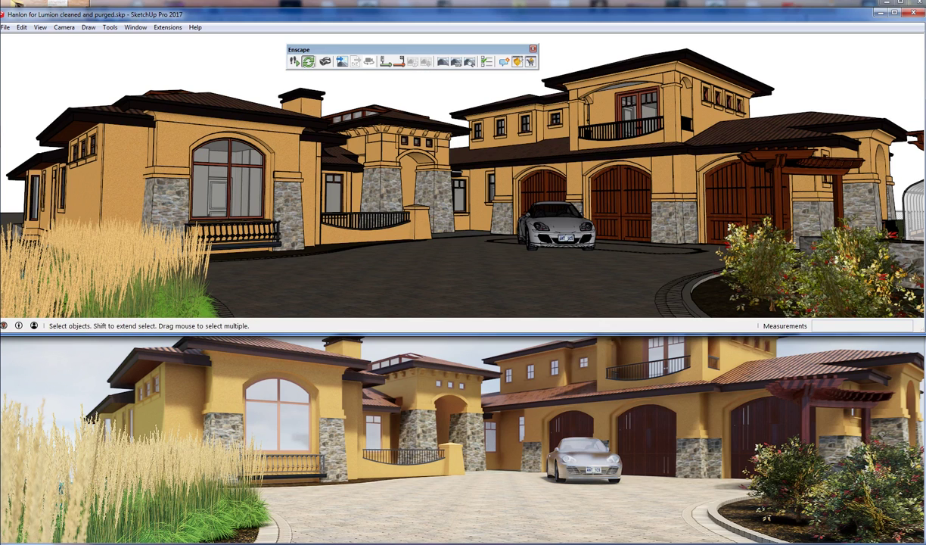
pyautogui.click(517, 62)
# - Set the Enscape capture Duration to 7.44 s, keeping Compression Quality at Web
pyautogui.moveTo(643, 136); pyautogui.dragTo(704, 60)
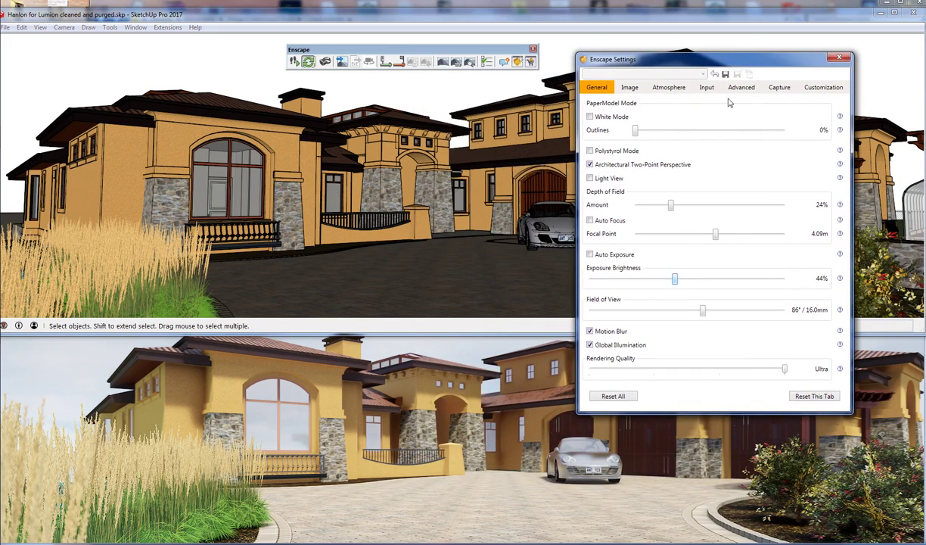
pyautogui.click(776, 88)
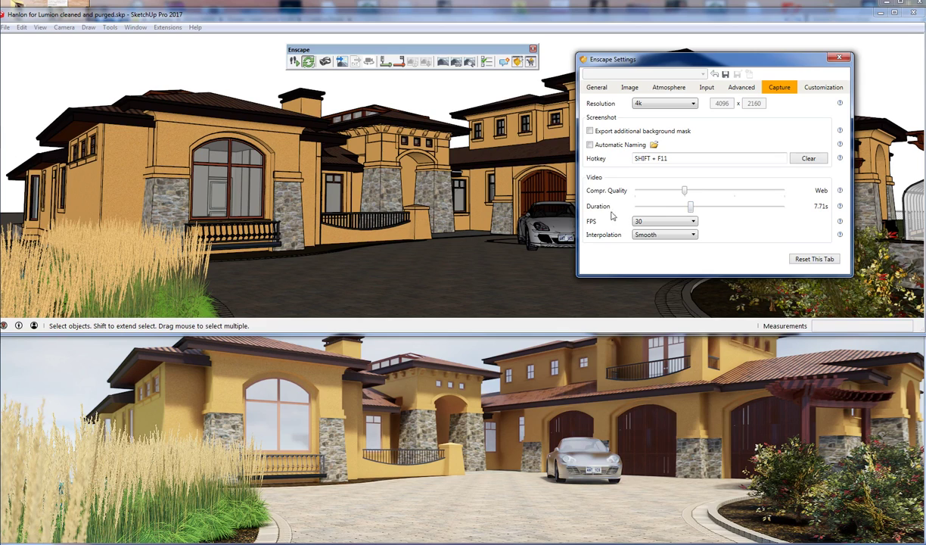
pyautogui.moveTo(692, 214)
pyautogui.mouseDown()
pyautogui.moveTo(732, 208)
pyautogui.moveTo(688, 207)
pyautogui.mouseUp()
pyautogui.moveTo(685, 194)
pyautogui.mouseDown()
pyautogui.moveTo(753, 190)
pyautogui.moveTo(691, 196)
pyautogui.mouseUp()
pyautogui.moveTo(704, 64); pyautogui.dragTo(925, 102)
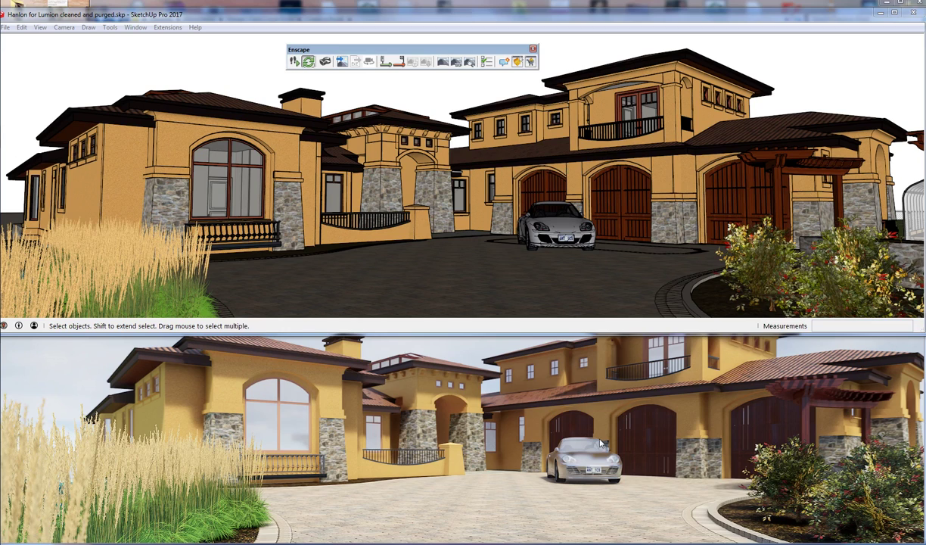
# - Fly the Enscape view in toward the entry and garage doors
pyautogui.click(655, 488)
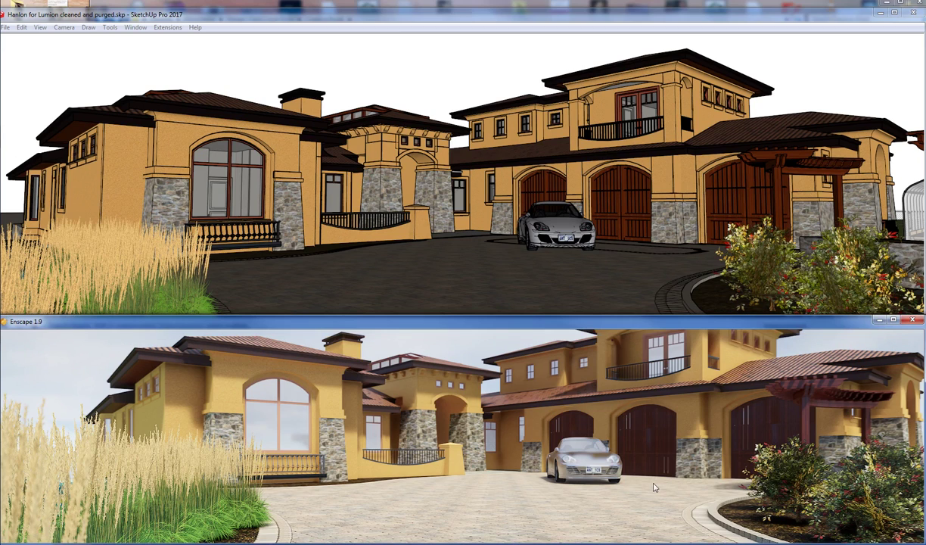
pyautogui.scroll(5, 656, 488)
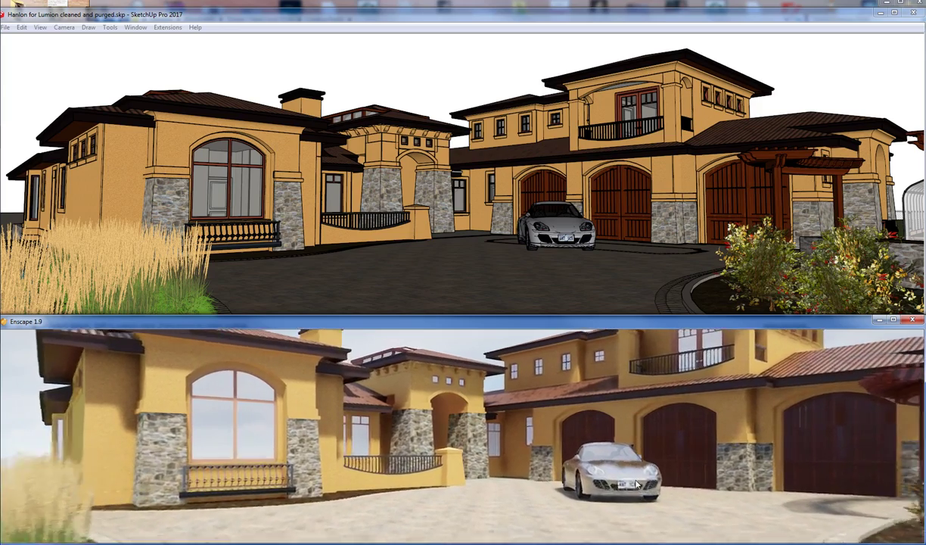
pyautogui.scroll(5, 637, 484)
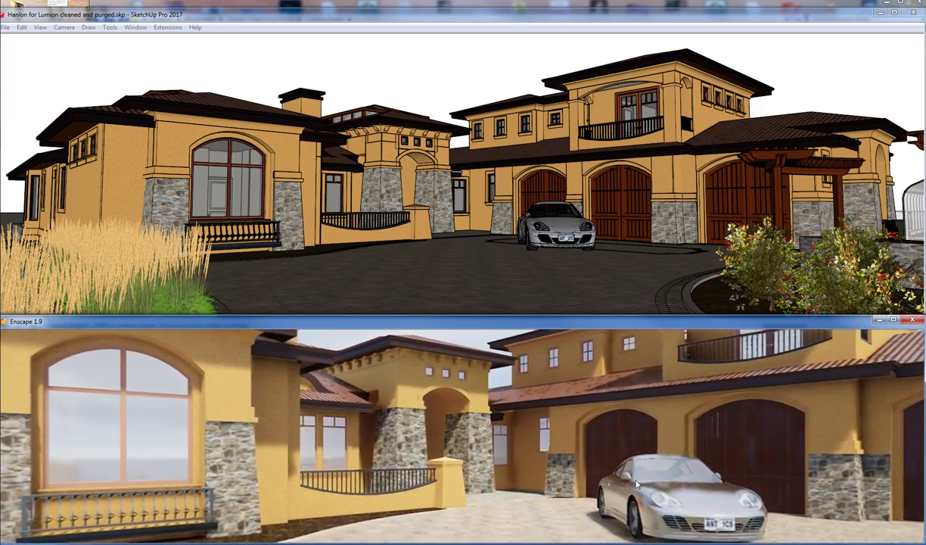
pyautogui.scroll(3, 635, 484)
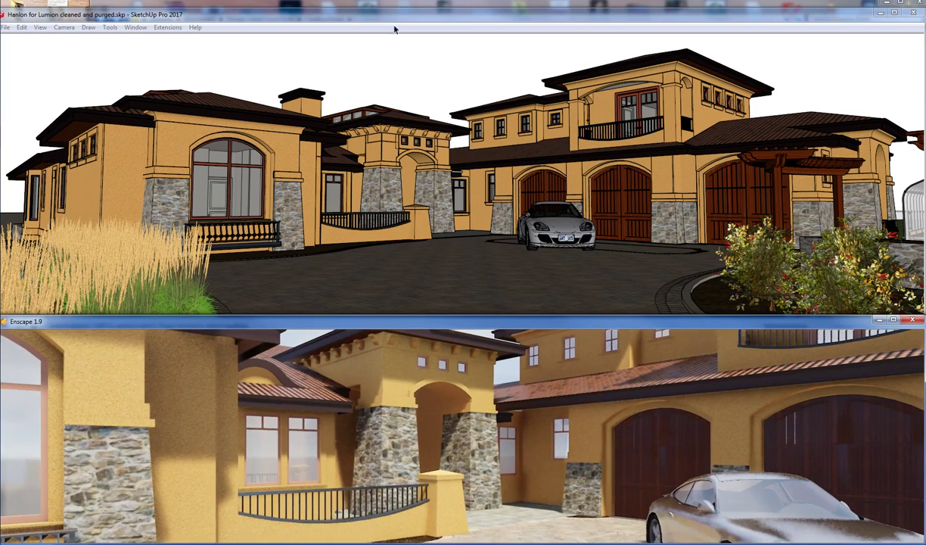
pyautogui.click(404, 84)
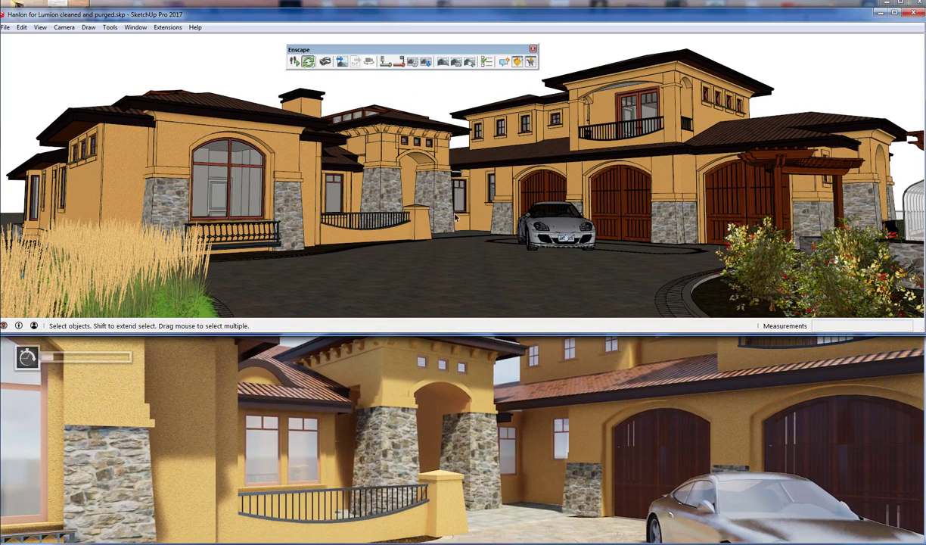
# - Preview the Enscape camera path and select the driveway in the model
pyautogui.click(413, 63)
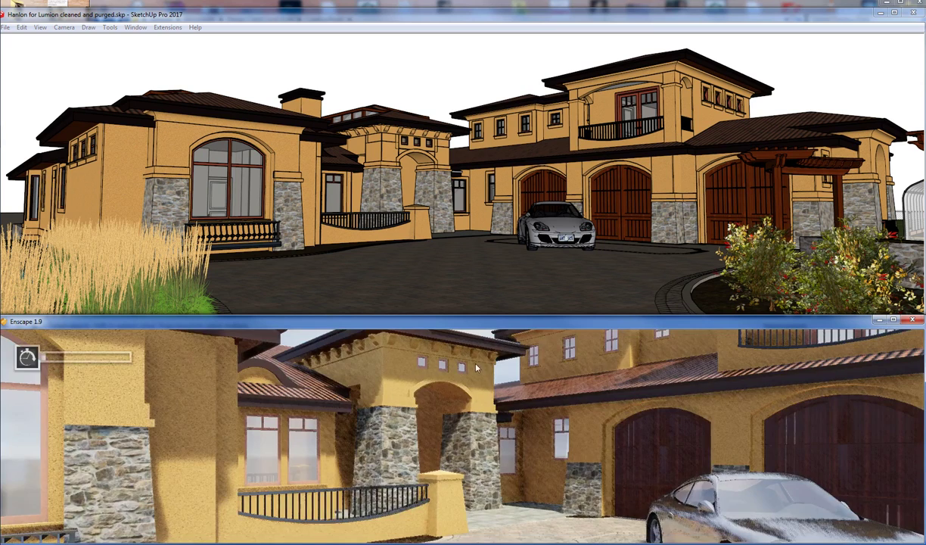
pyautogui.click(463, 256)
pyautogui.click(445, 246)
# - Extend the Enscape video Duration to 20.00 s and preview the camera path animation
pyautogui.click(516, 61)
pyautogui.moveTo(787, 150); pyautogui.dragTo(556, 65)
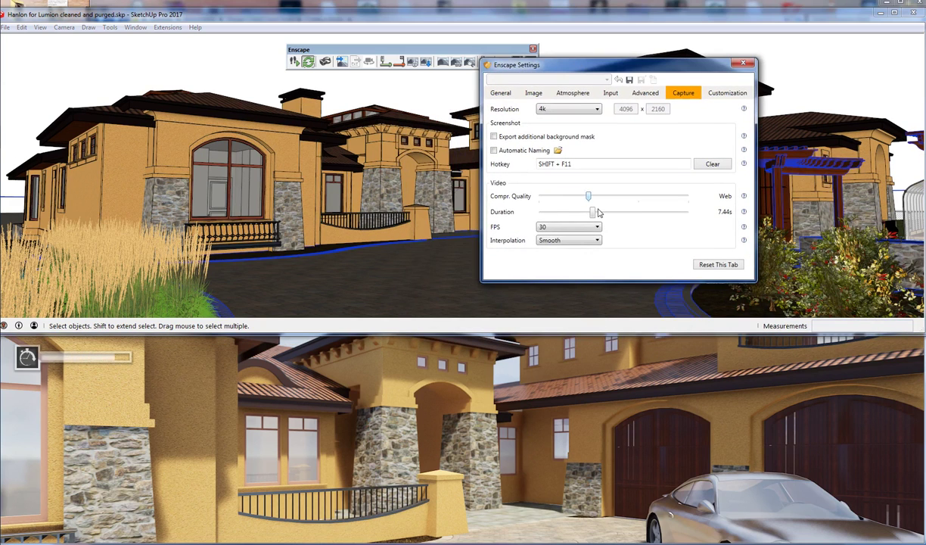
pyautogui.moveTo(595, 215); pyautogui.dragTo(698, 199)
pyautogui.click(412, 62)
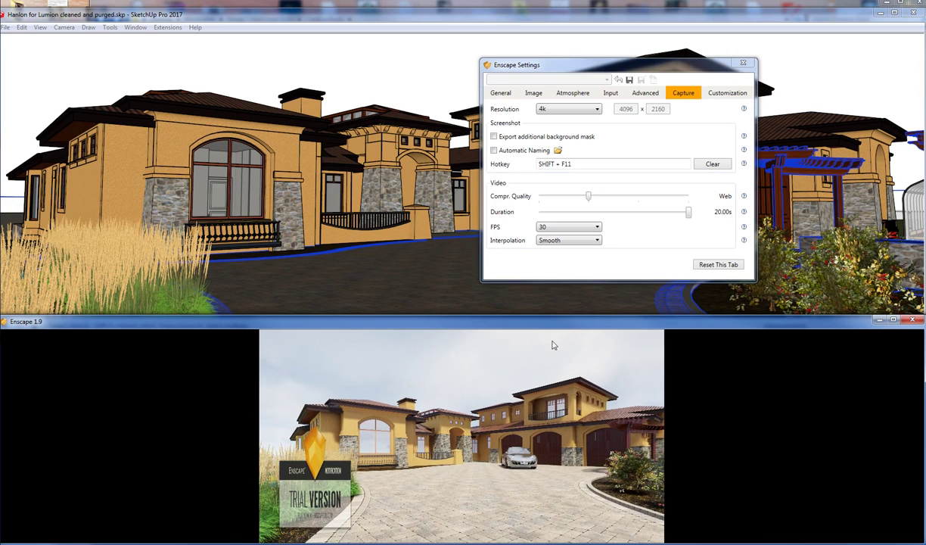
pyautogui.click(492, 93)
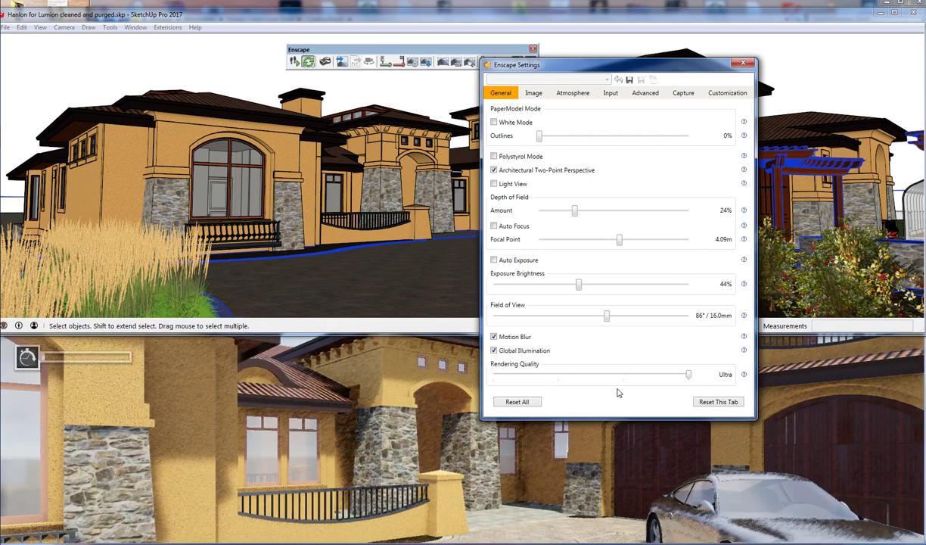
# - Set Rendering Quality to Medium and capture Resolution to Window, then sync the render to SketchUp's view
pyautogui.moveTo(680, 380); pyautogui.dragTo(558, 378)
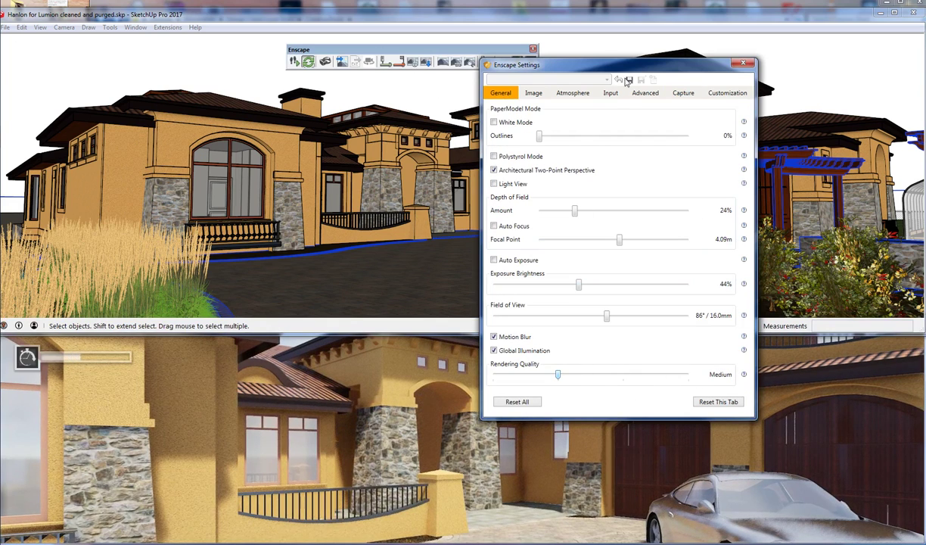
pyautogui.click(682, 94)
pyautogui.click(568, 108)
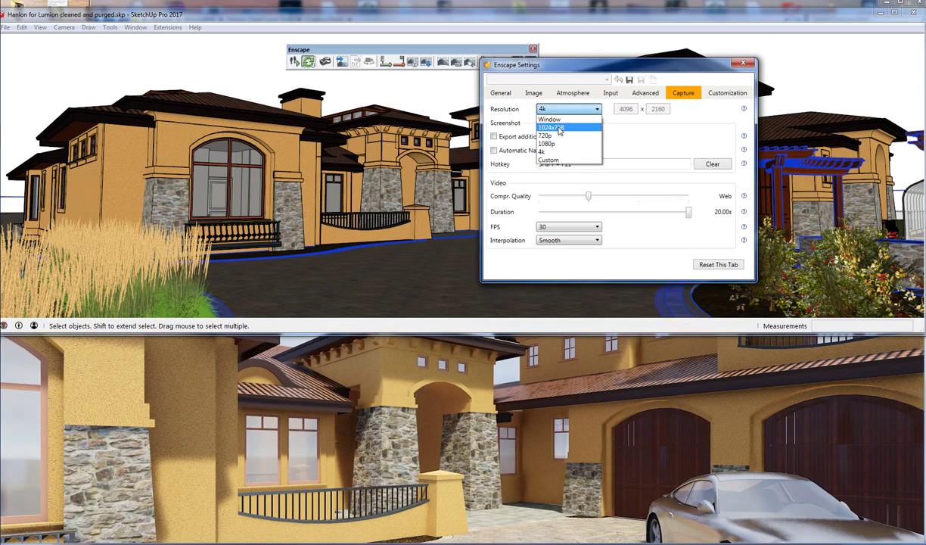
pyautogui.click(556, 121)
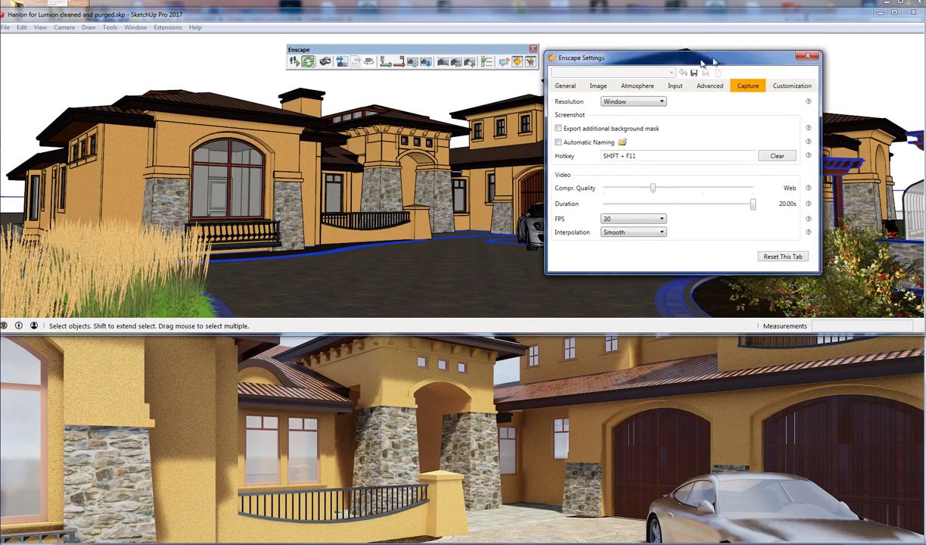
pyautogui.click(743, 63)
pyautogui.click(412, 62)
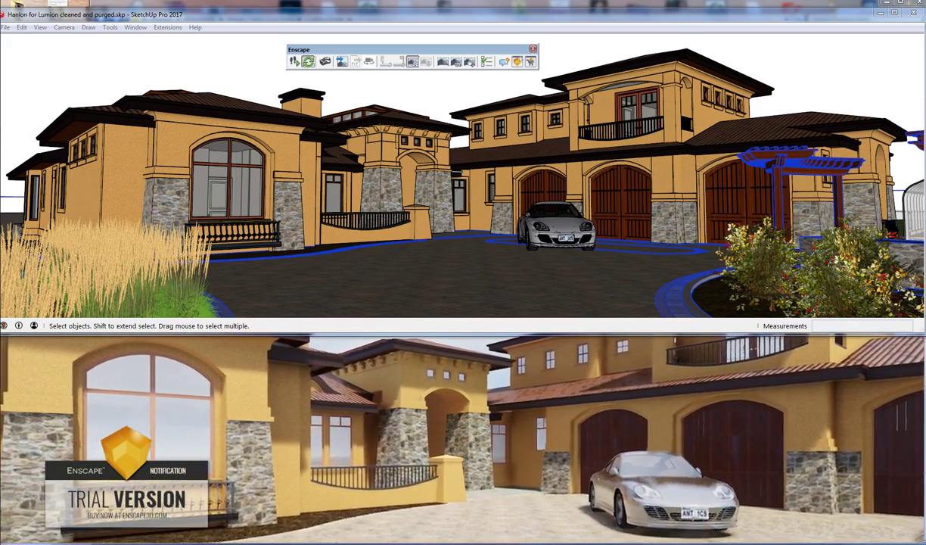
# - Add the current view as a camera path keyframe and watch the render glide toward the garages
pyautogui.click(407, 68)
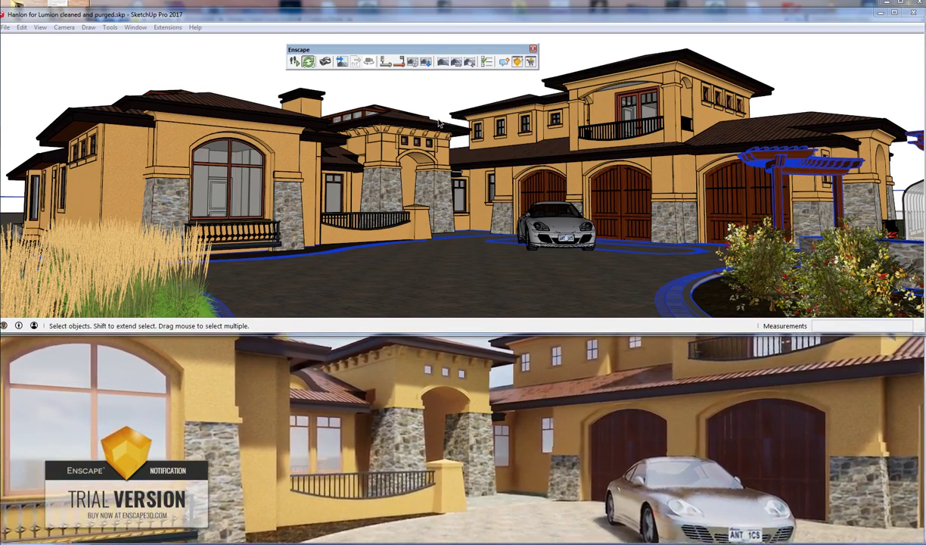
pyautogui.click(487, 368)
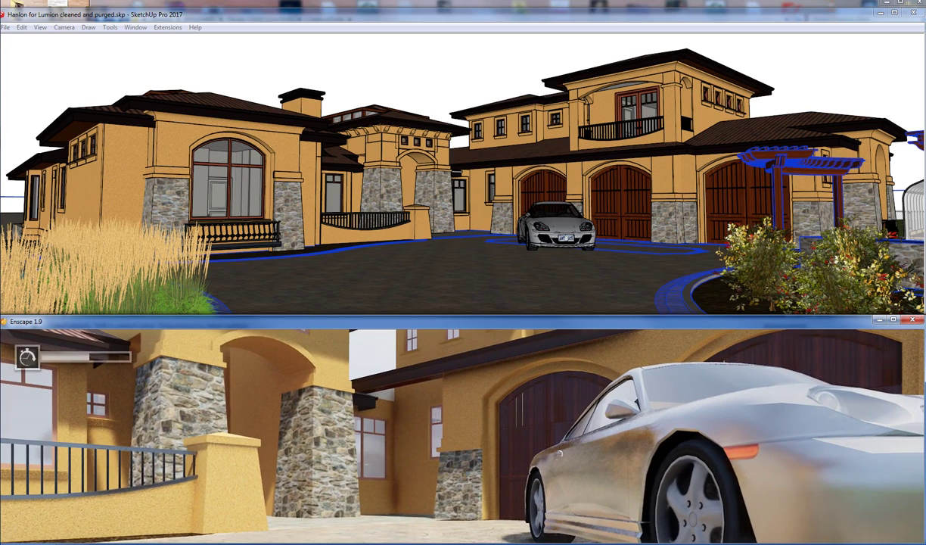
# - Set Depth of Field Amount to 71% with Auto Focus checked, and uncheck Motion Blur
pyautogui.moveTo(454, 105); pyautogui.dragTo(514, 74)
pyautogui.click(496, 102)
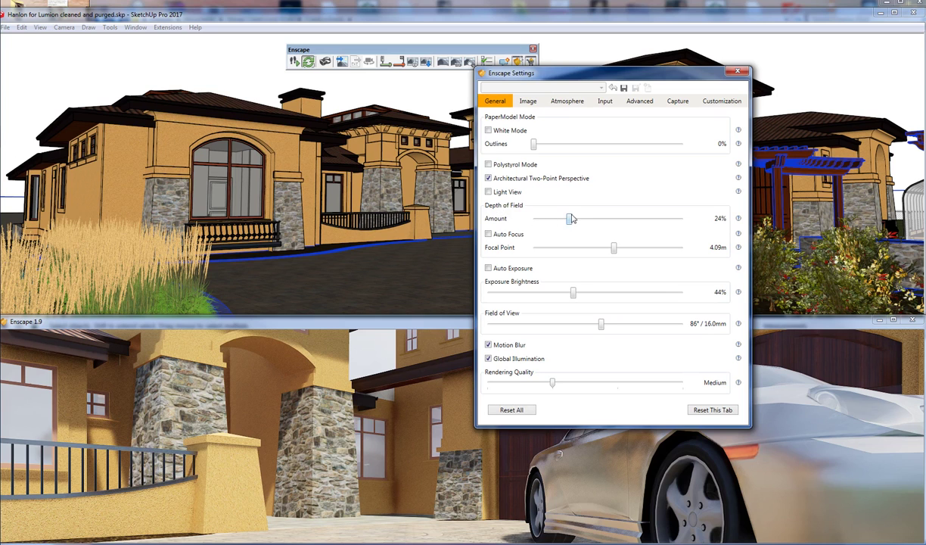
pyautogui.moveTo(569, 218); pyautogui.dragTo(597, 250)
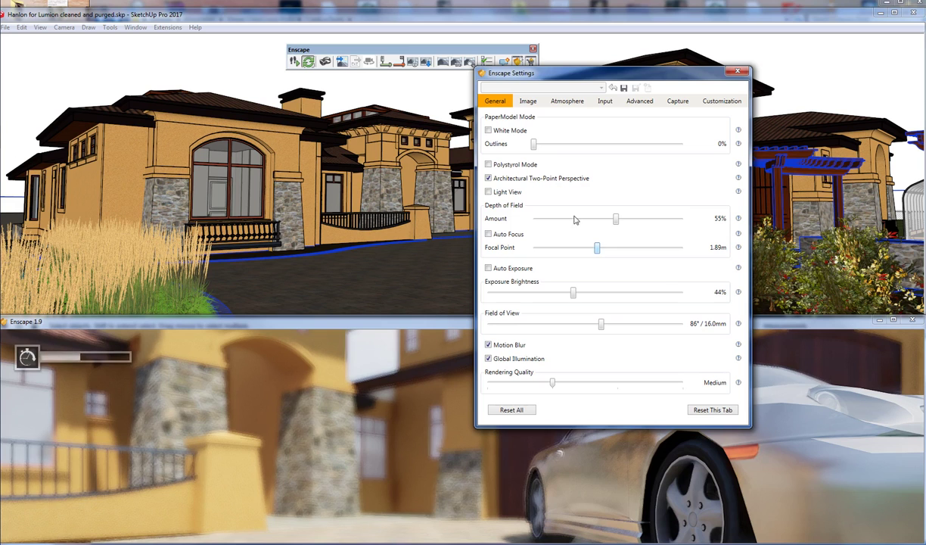
pyautogui.click(488, 234)
pyautogui.moveTo(615, 218); pyautogui.dragTo(640, 221)
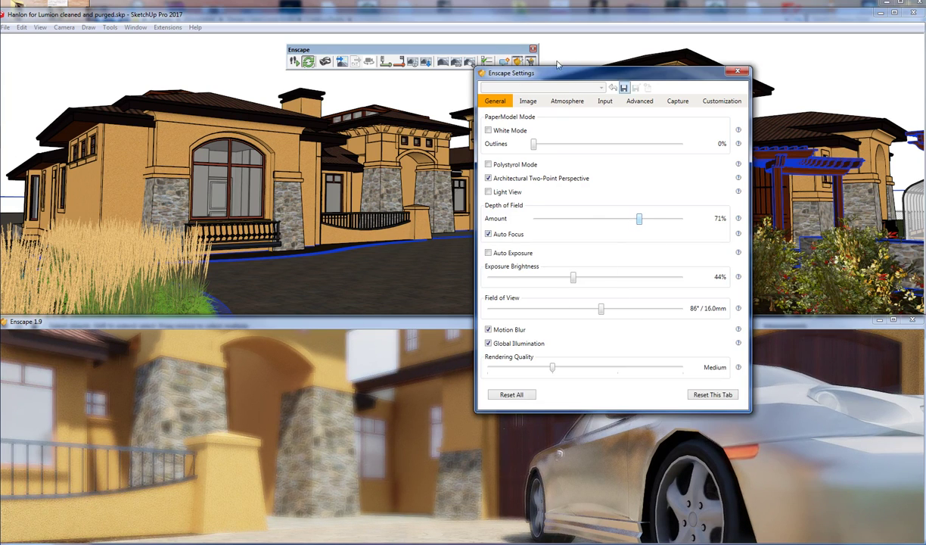
pyautogui.moveTo(553, 76); pyautogui.dragTo(627, 99)
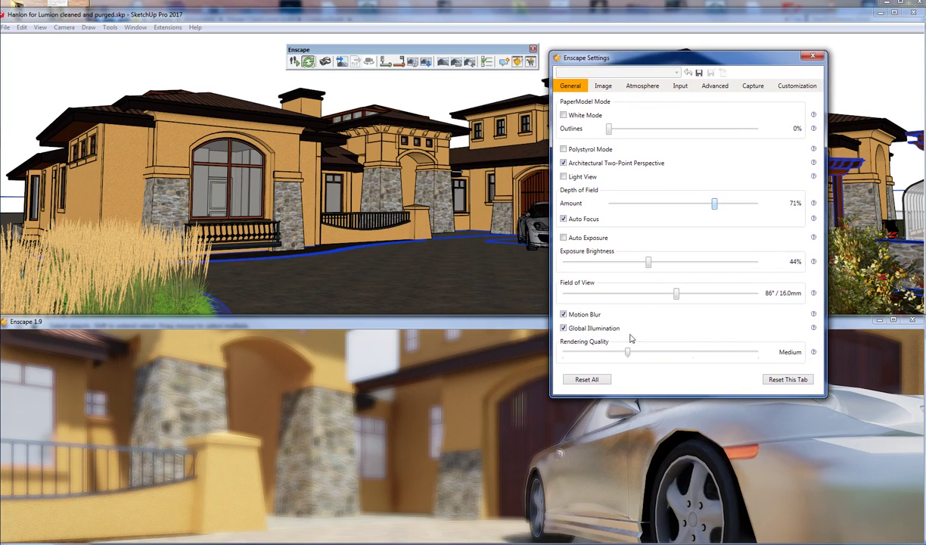
pyautogui.click(564, 314)
pyautogui.click(813, 56)
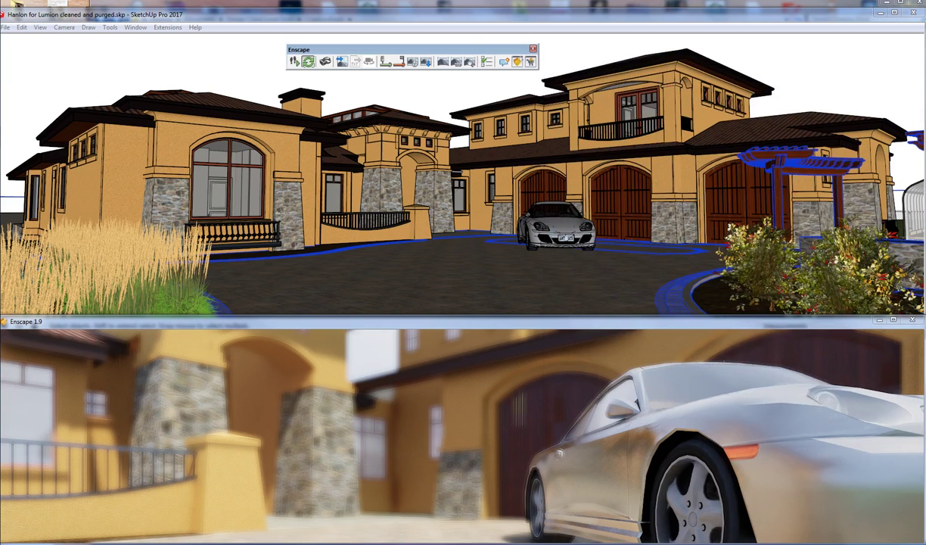
# - Advance Enscape's time of day with the I key to around 13:33
pyautogui.click(402, 431)
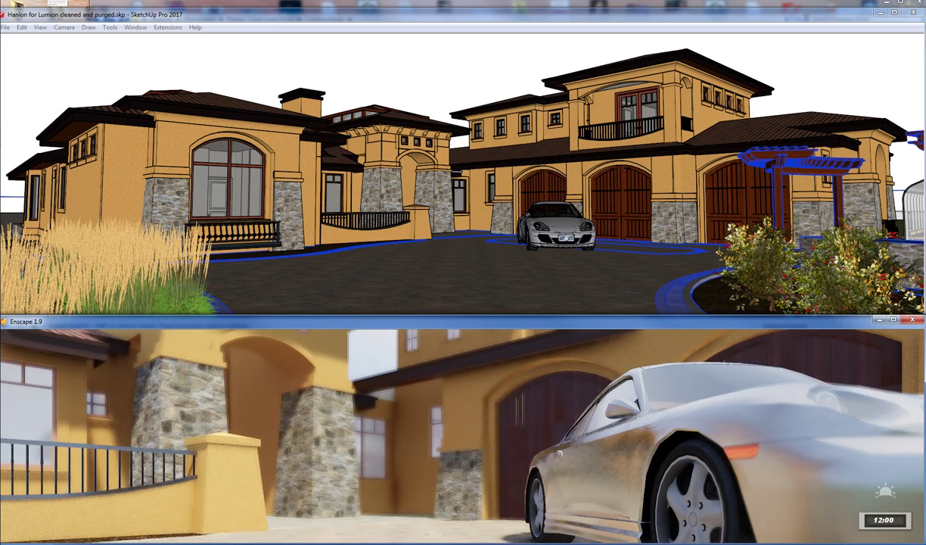
pyautogui.press('i')
pyautogui.press('i')
pyautogui.press('i')
pyautogui.press('i')
pyautogui.press('i')
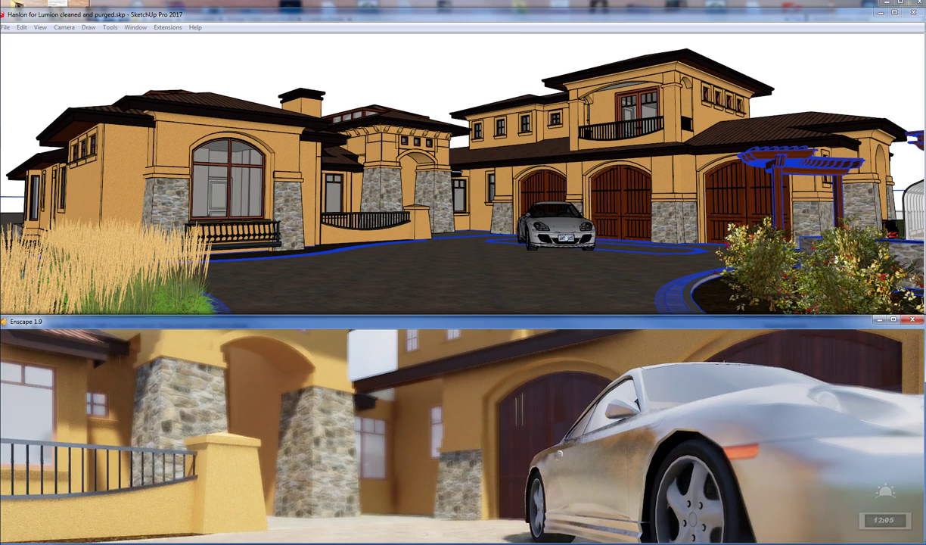
pyautogui.press('i')
pyautogui.press('i')
pyautogui.press('i')
pyautogui.press('i')
pyautogui.press('i')
pyautogui.press('i')
pyautogui.press('i')
pyautogui.press('i')
pyautogui.press('i')
pyautogui.press('i')
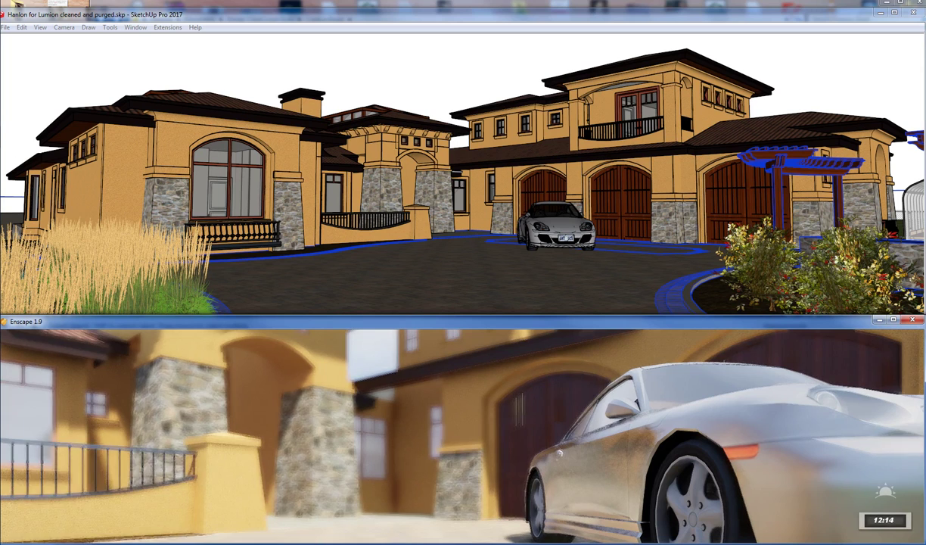
pyautogui.press('i')
pyautogui.press('i')
pyautogui.press('i')
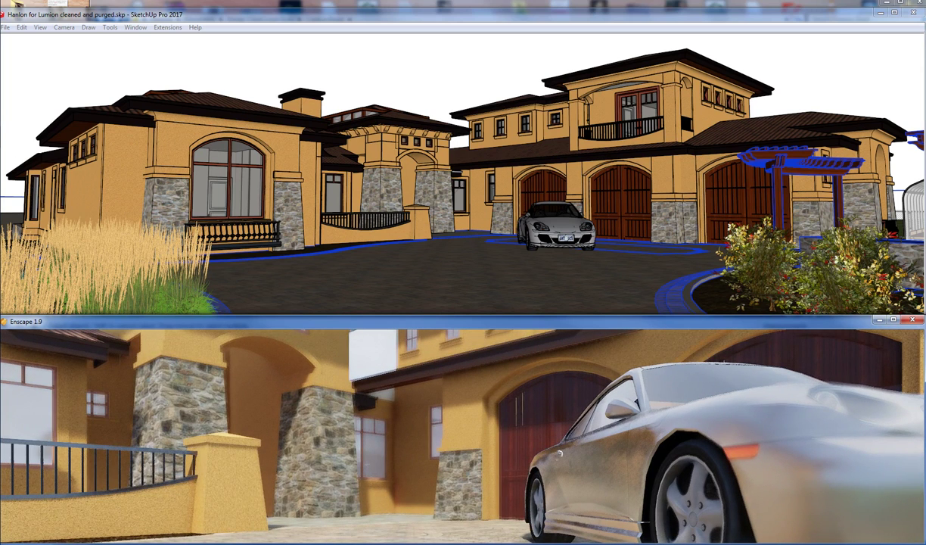
pyautogui.press('i')
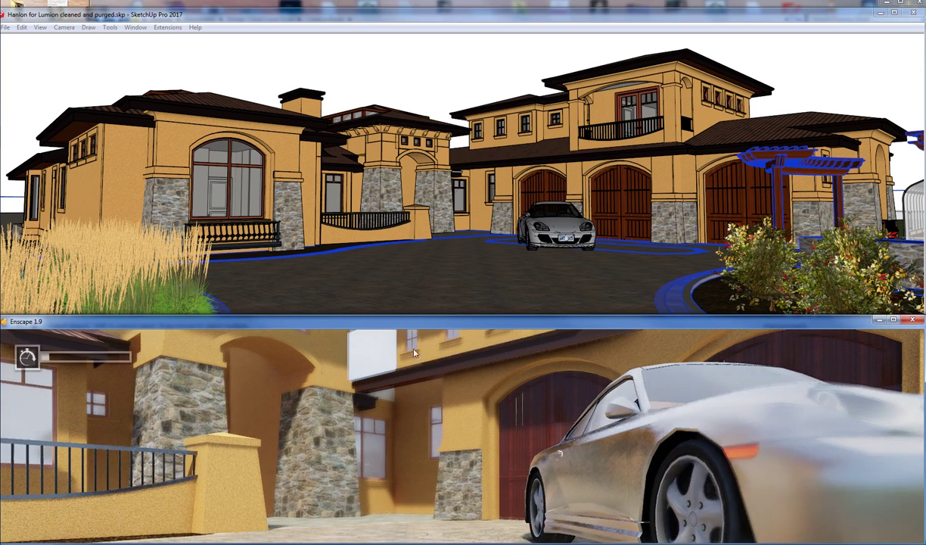
pyautogui.click(424, 263)
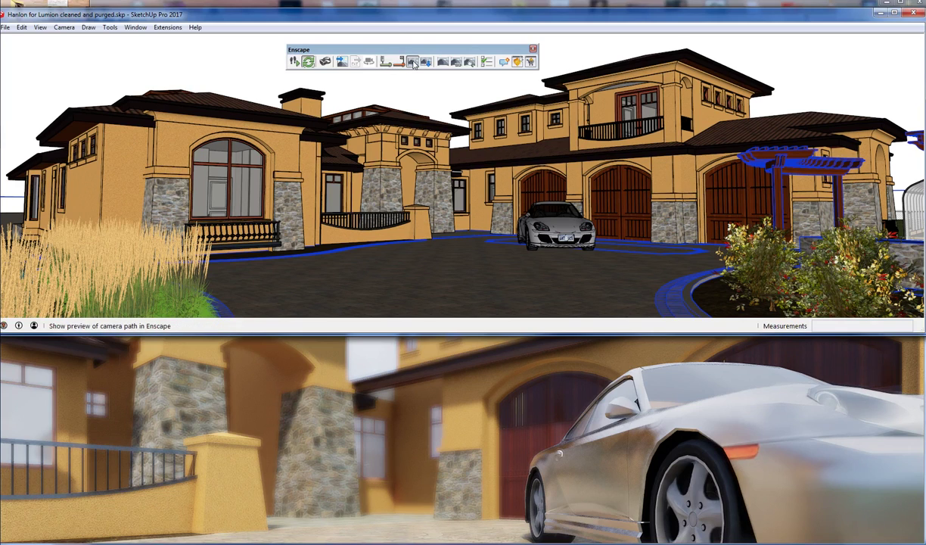
pyautogui.click(389, 342)
pyautogui.scroll(2, 485, 514)
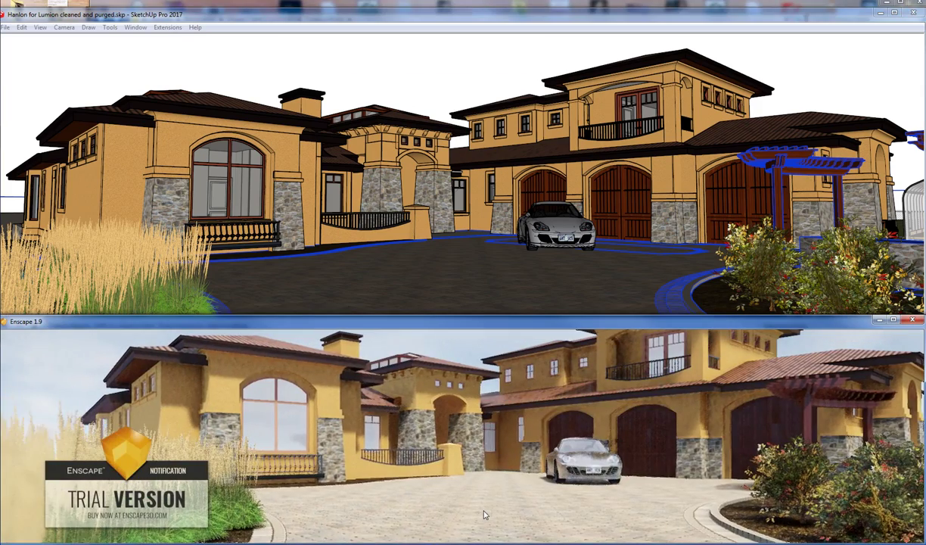
pyautogui.scroll(3, 605, 489)
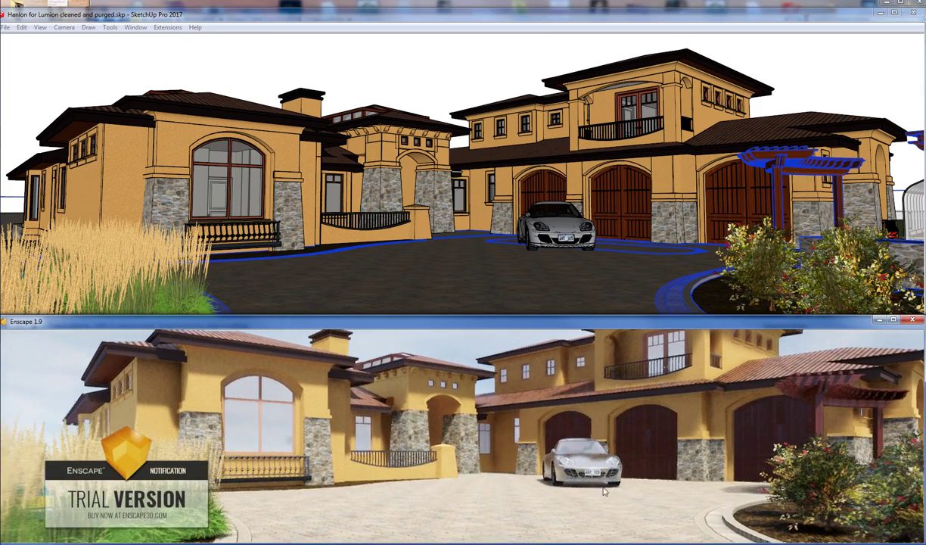
pyautogui.scroll(3, 616, 497)
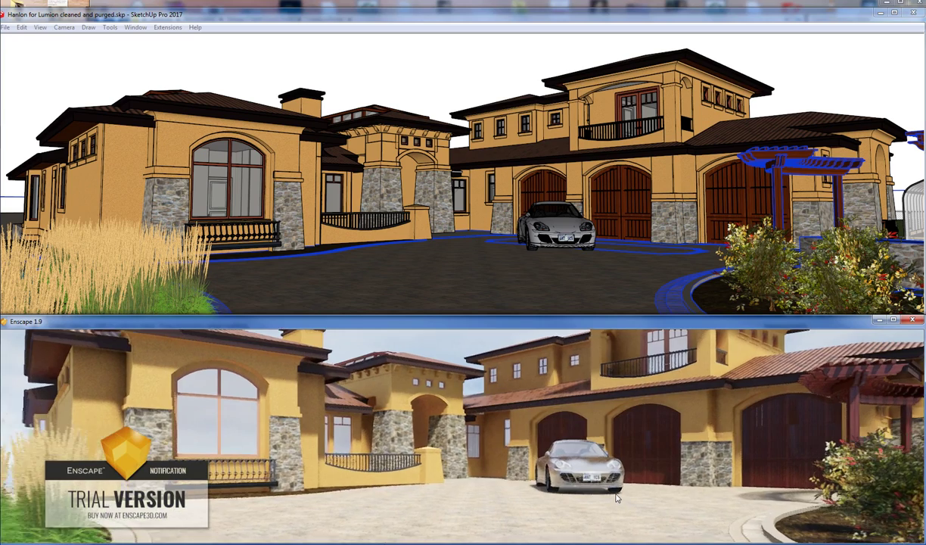
pyautogui.scroll(3, 628, 501)
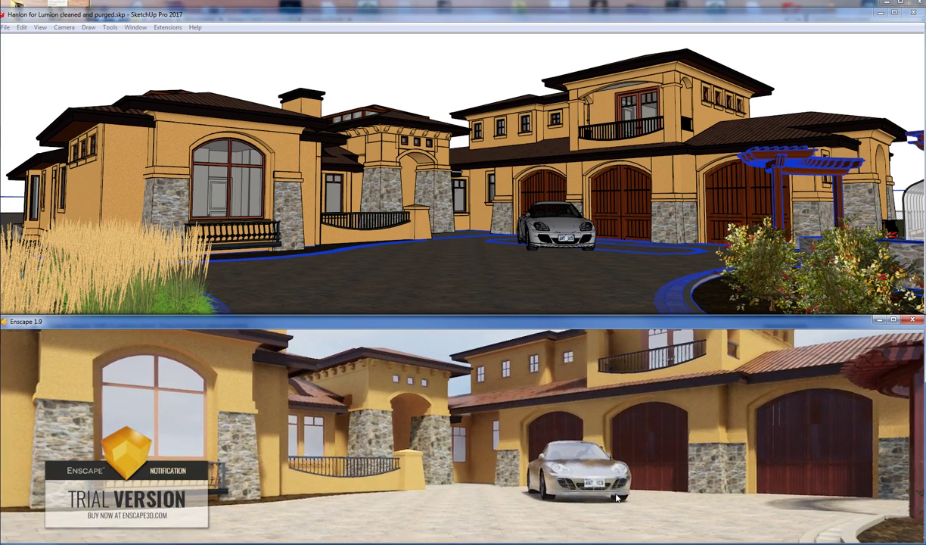
pyautogui.scroll(3, 648, 509)
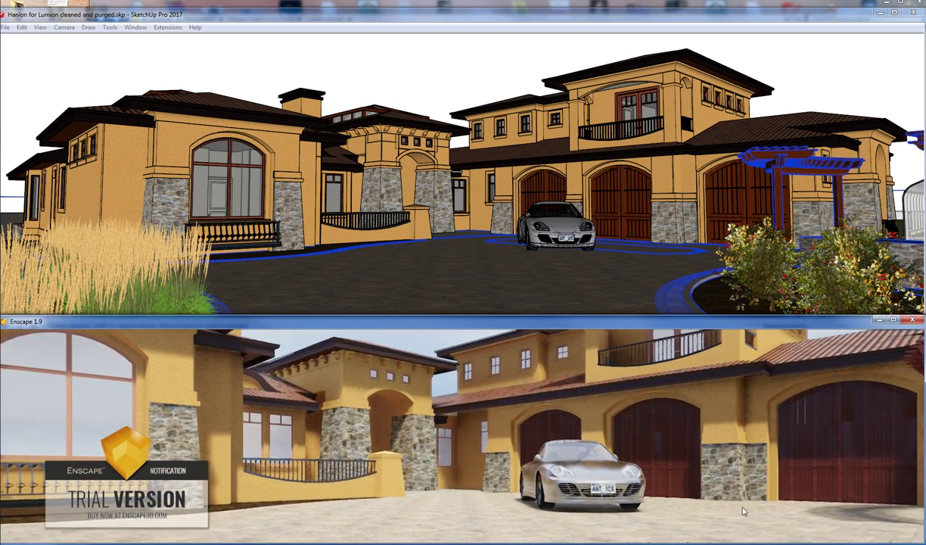
pyautogui.scroll(3, 487, 516)
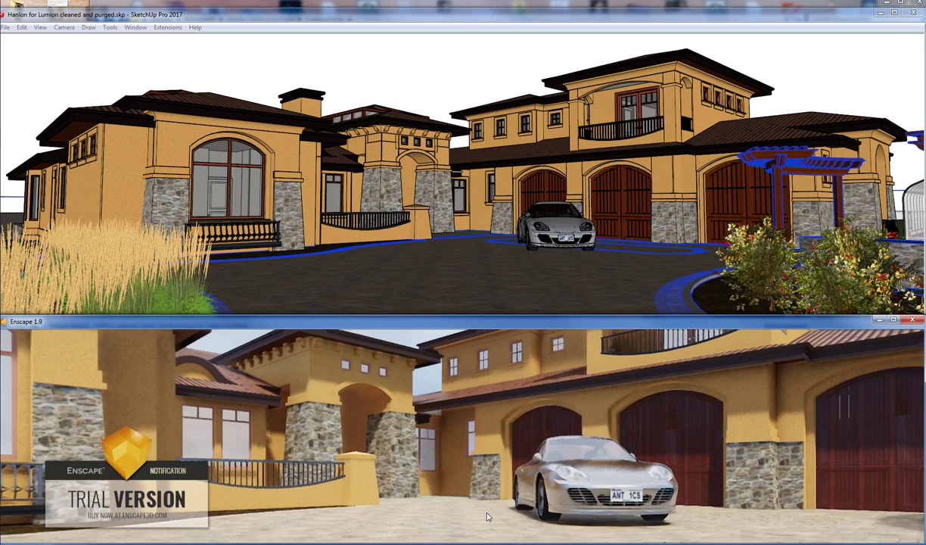
pyautogui.scroll(3, 485, 516)
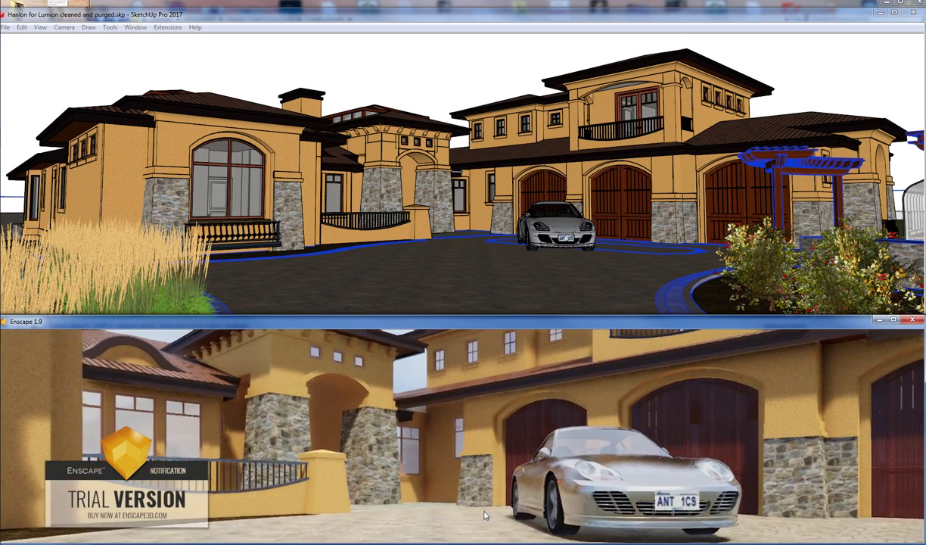
pyautogui.scroll(3, 357, 342)
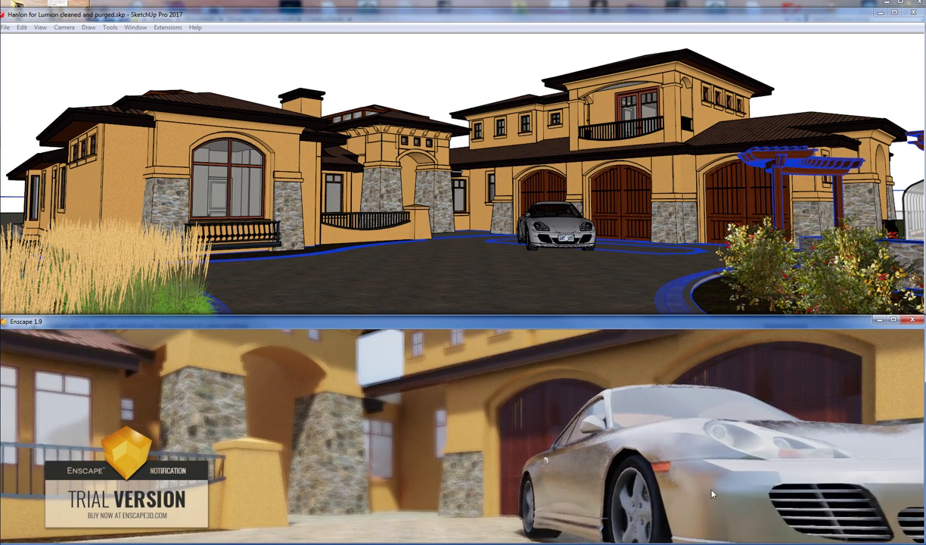
pyautogui.scroll(3, 705, 413)
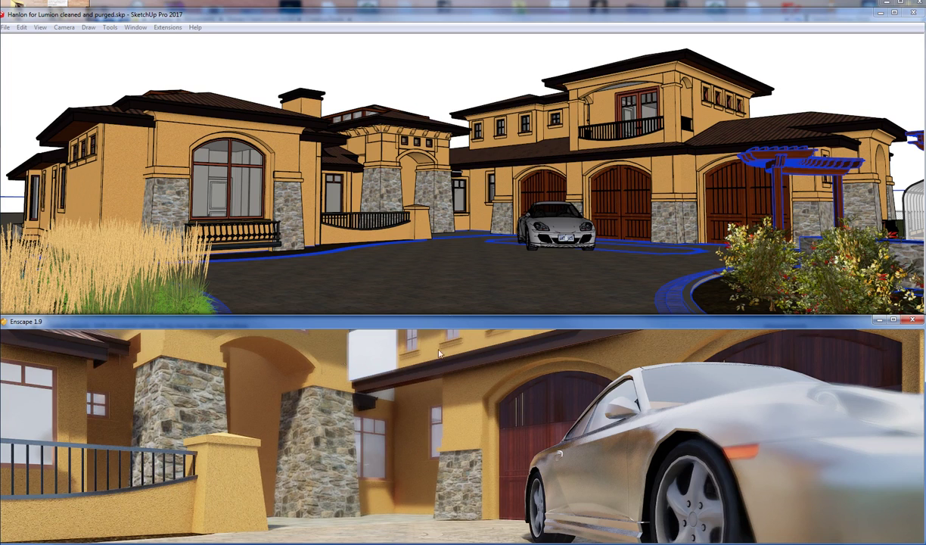
pyautogui.click(492, 237)
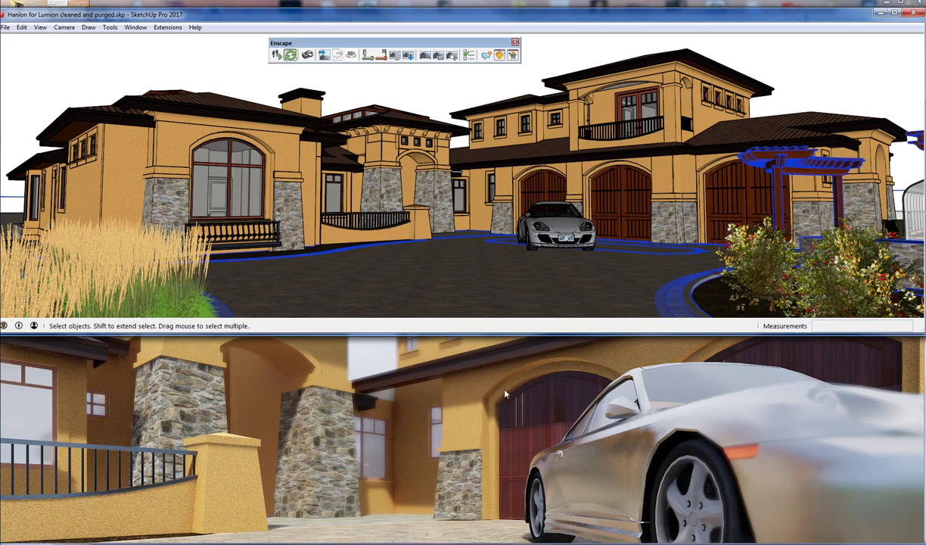
# - Shorten the Enscape capture Duration from 20 s to 12.11 s
pyautogui.click(499, 55)
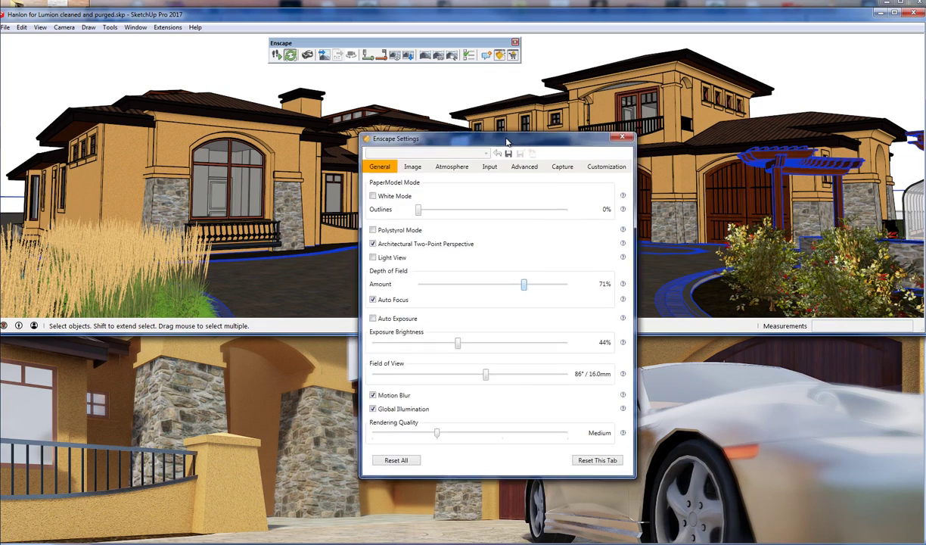
pyautogui.moveTo(504, 136); pyautogui.dragTo(662, 46)
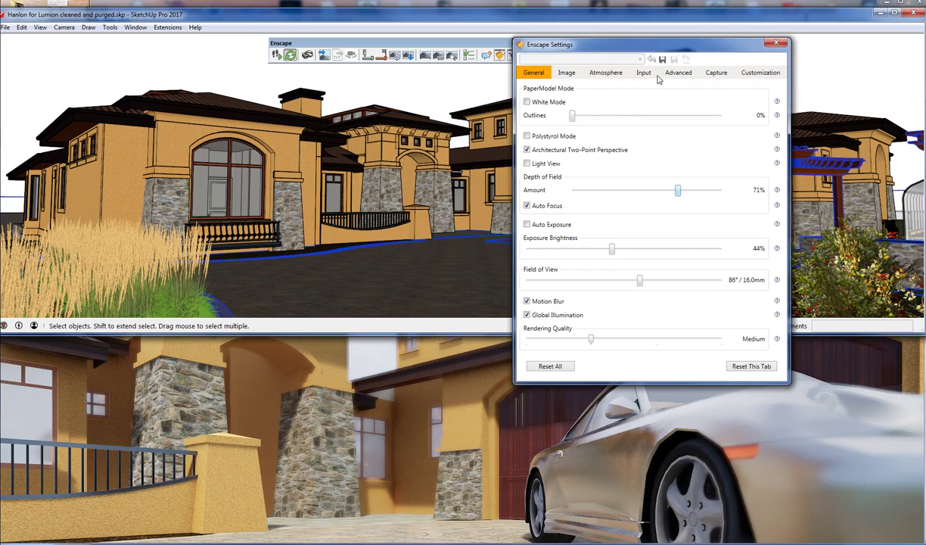
pyautogui.click(715, 73)
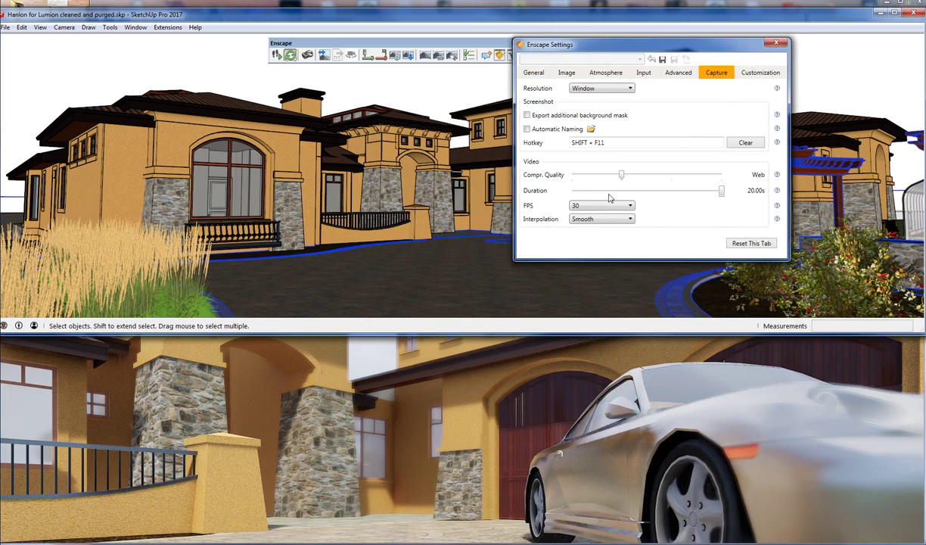
pyautogui.moveTo(723, 196); pyautogui.dragTo(663, 197)
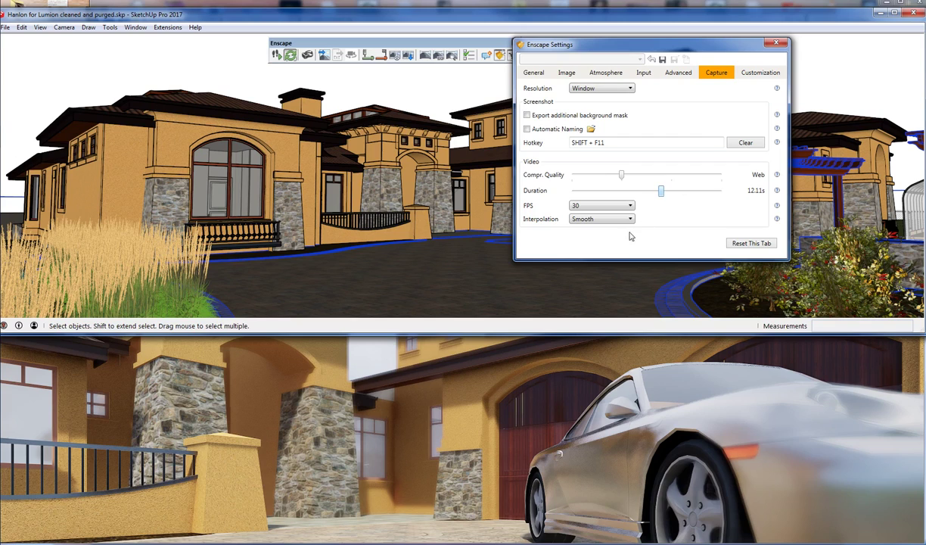
# - Preview the path with Handycam interpolation, then revert Interpolation to Smooth and launch Export Video
pyautogui.click(587, 221)
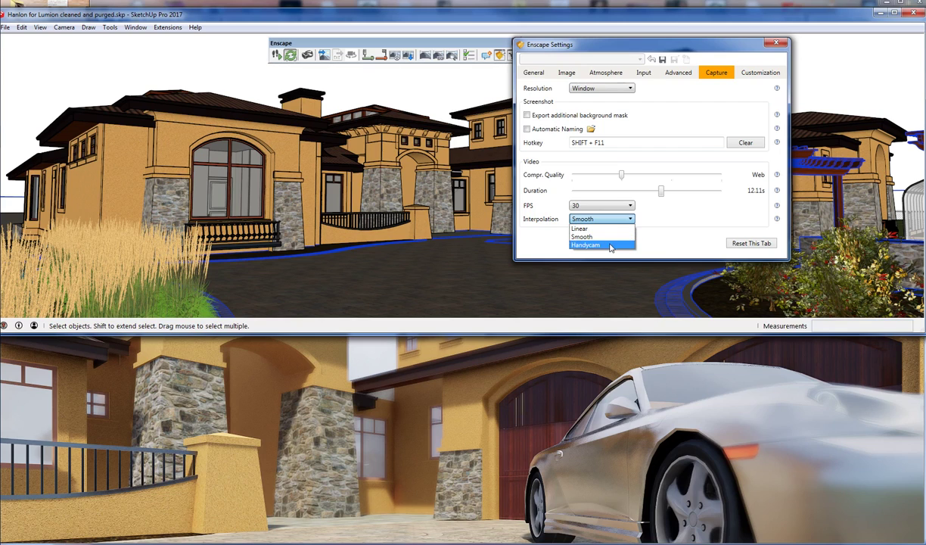
pyautogui.click(610, 246)
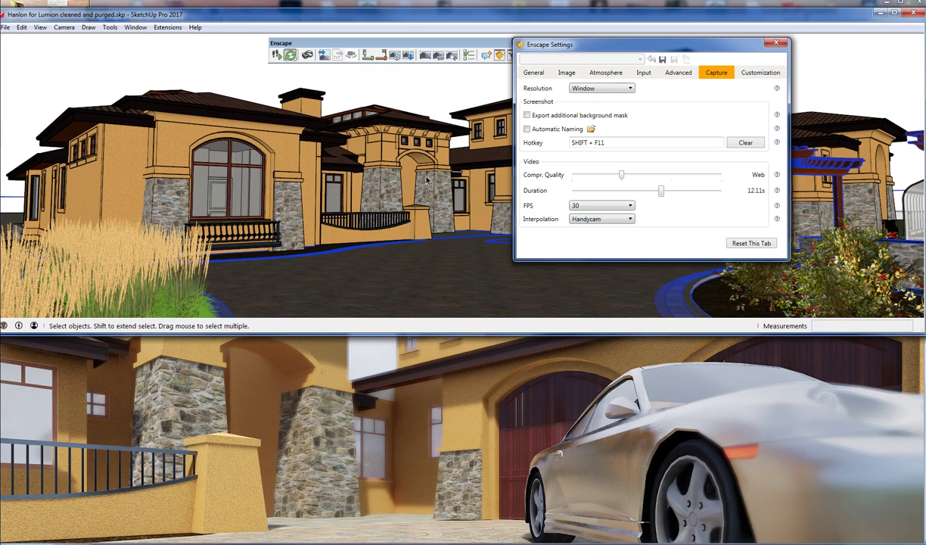
pyautogui.click(394, 56)
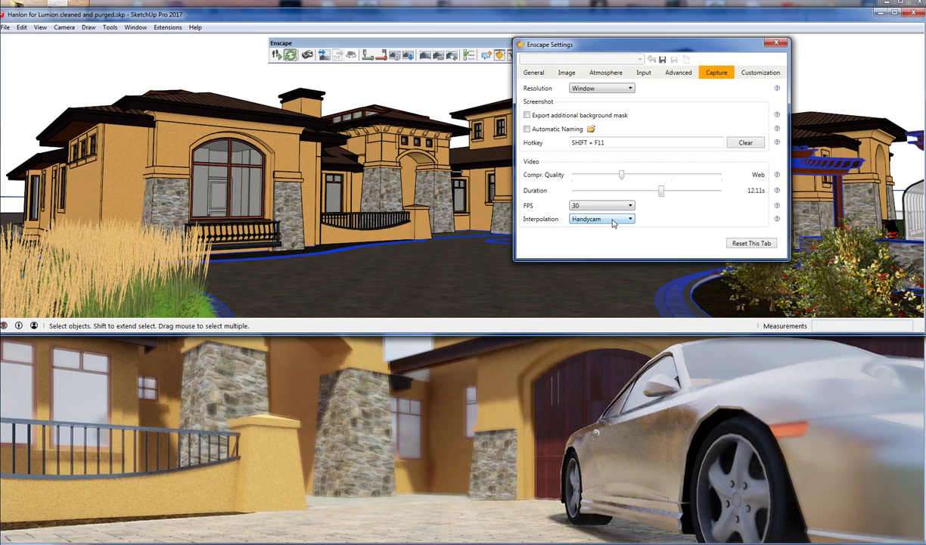
pyautogui.click(613, 222)
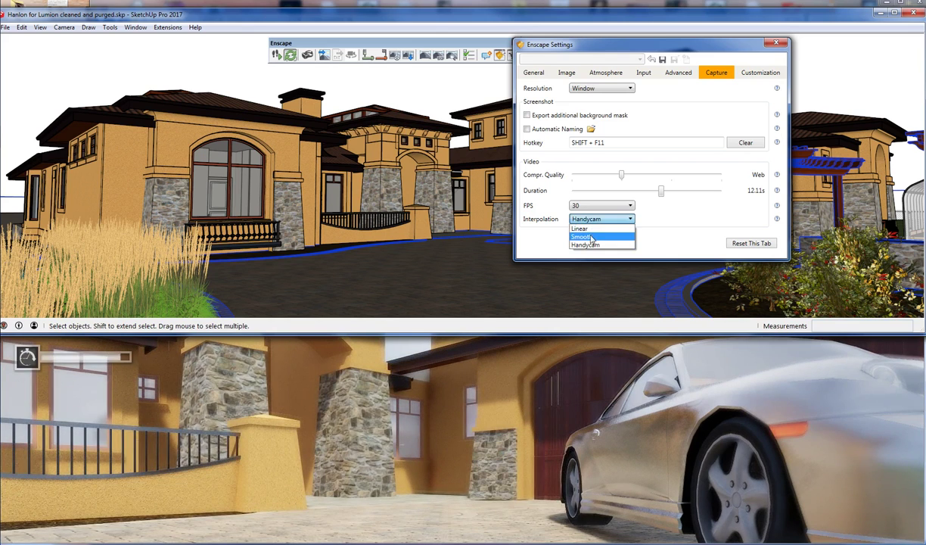
pyautogui.click(564, 231)
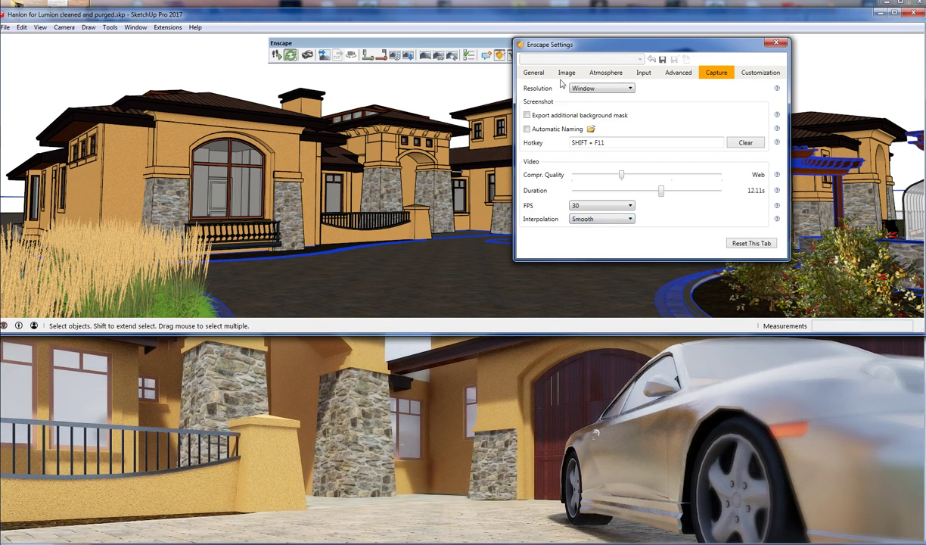
pyautogui.moveTo(478, 47); pyautogui.dragTo(457, 47)
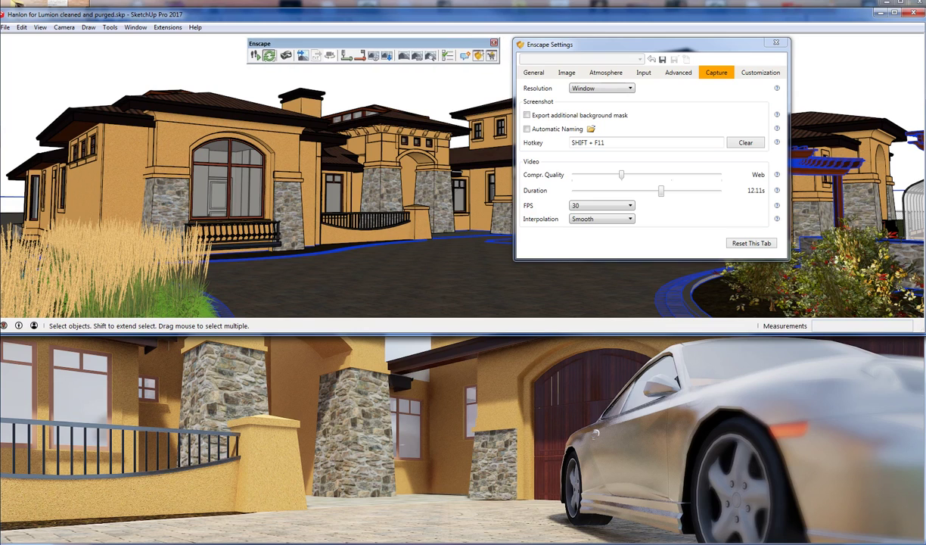
pyautogui.click(442, 229)
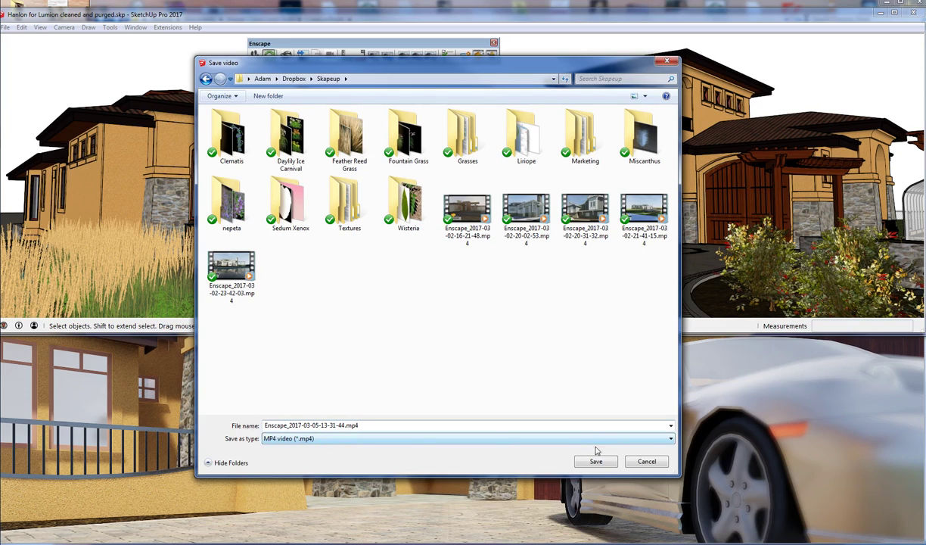
pyautogui.click(424, 438)
pyautogui.click(573, 447)
pyautogui.click(595, 461)
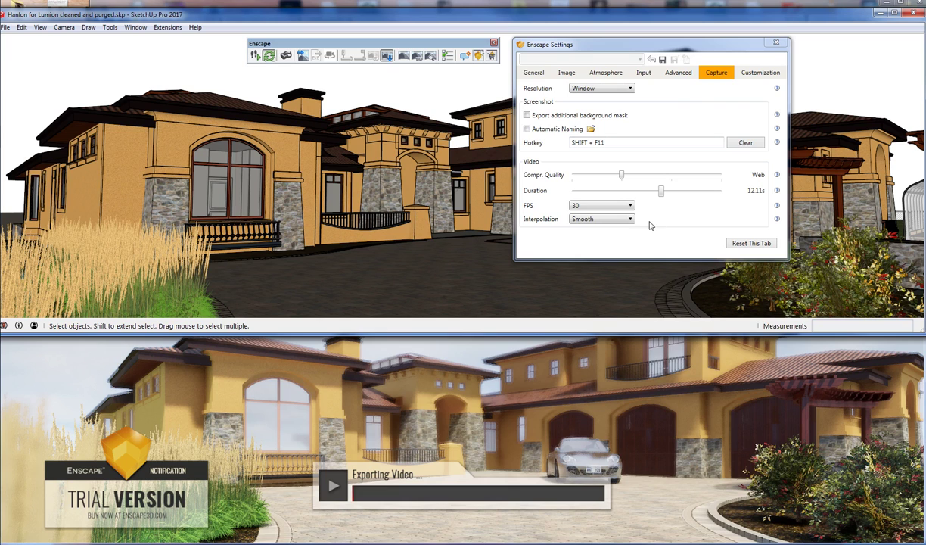
# - Return Enscape Settings to the General options and move the window aside while the video exports
pyautogui.click(534, 70)
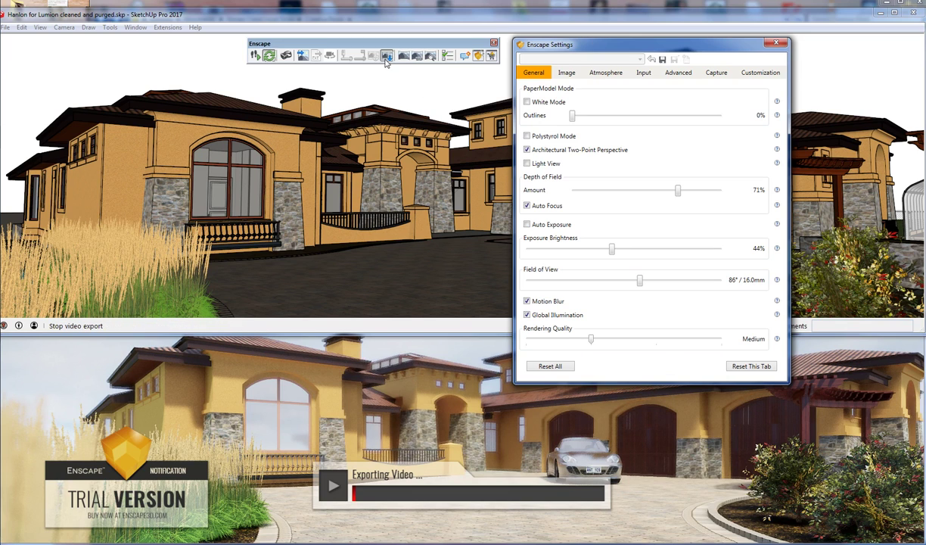
pyautogui.moveTo(614, 48); pyautogui.dragTo(925, 68)
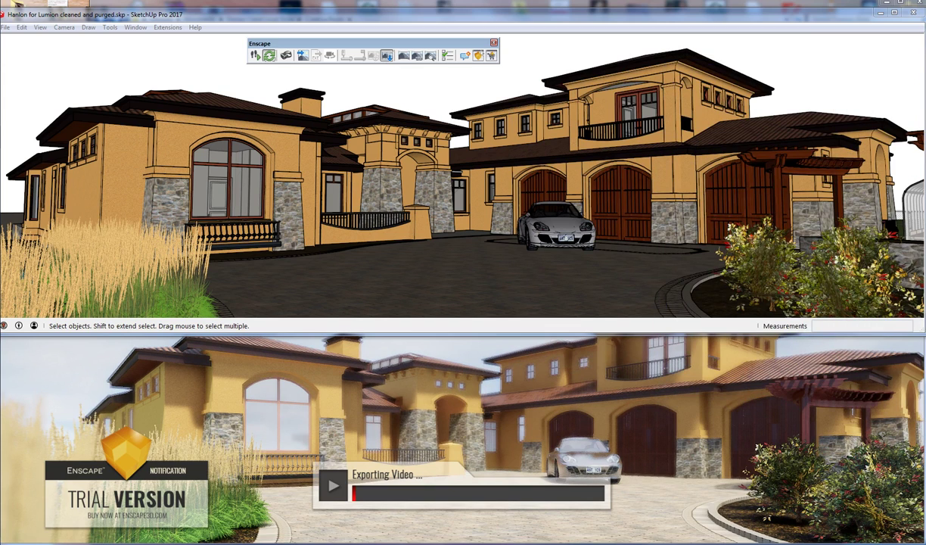